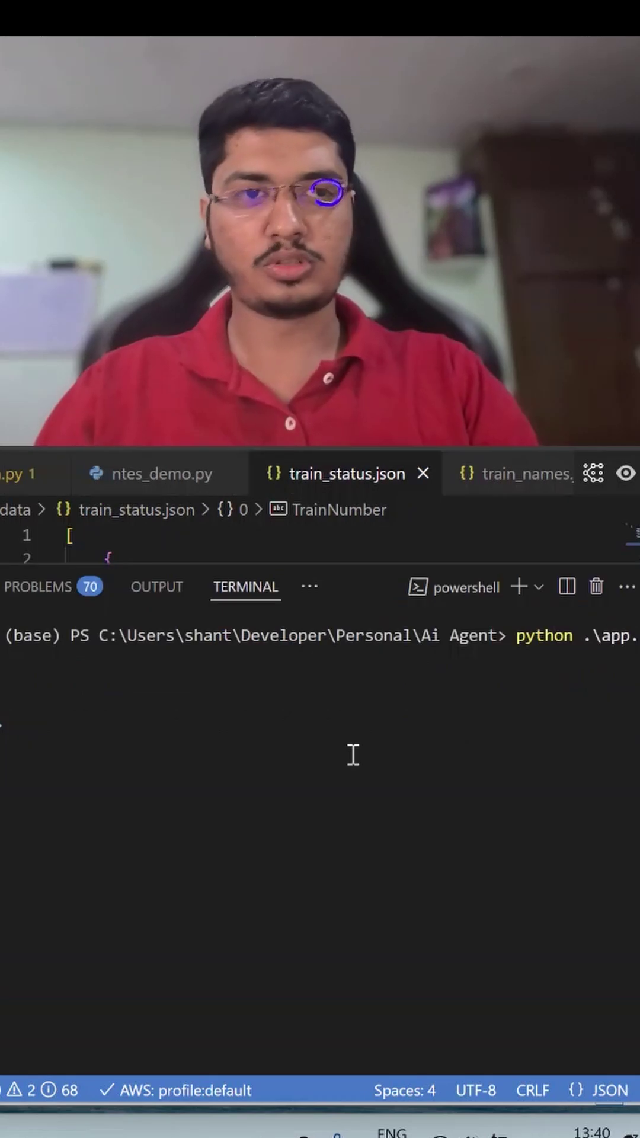
Run app.py in the terminal and locate train 12627 in train_status.json
key(Return)
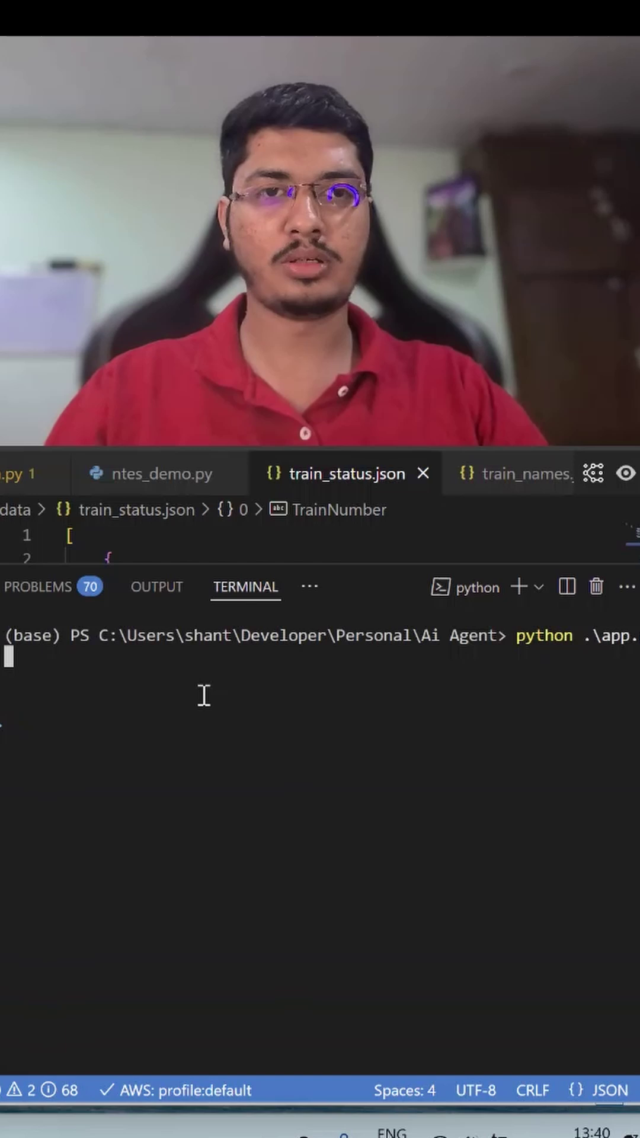
drag(204, 570, 204, 786)
scroll(293, 675, down, 10)
scroll(294, 677, down, 10)
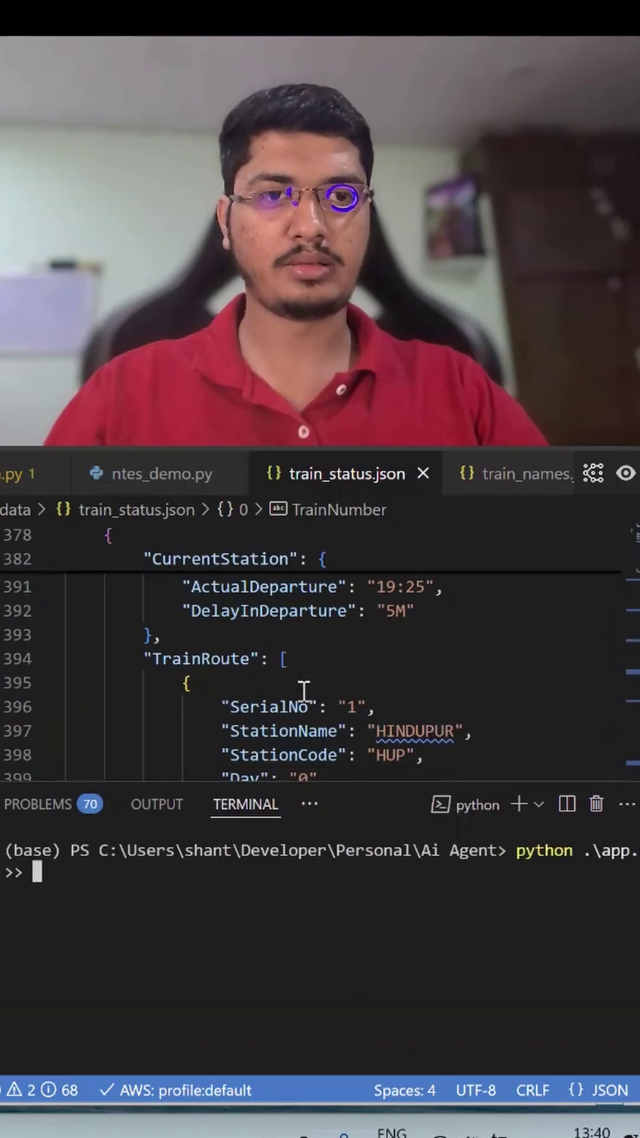
scroll(304, 690, up, 3)
scroll(304, 689, up, 3)
scroll(304, 690, up, 3)
scroll(304, 690, up, 2)
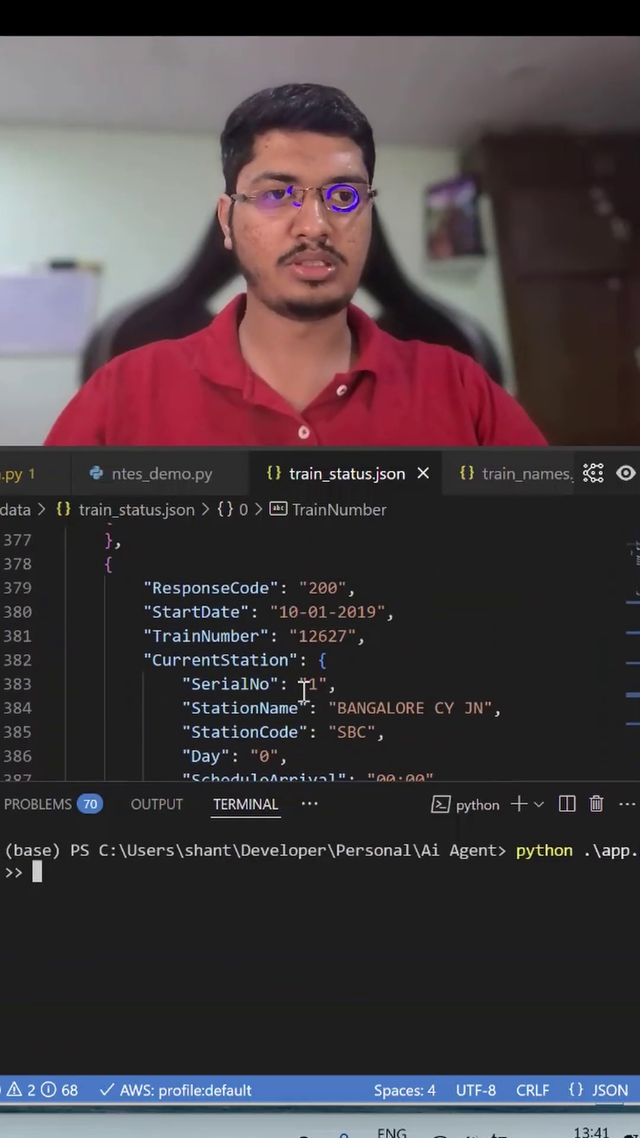
double_click(321, 657)
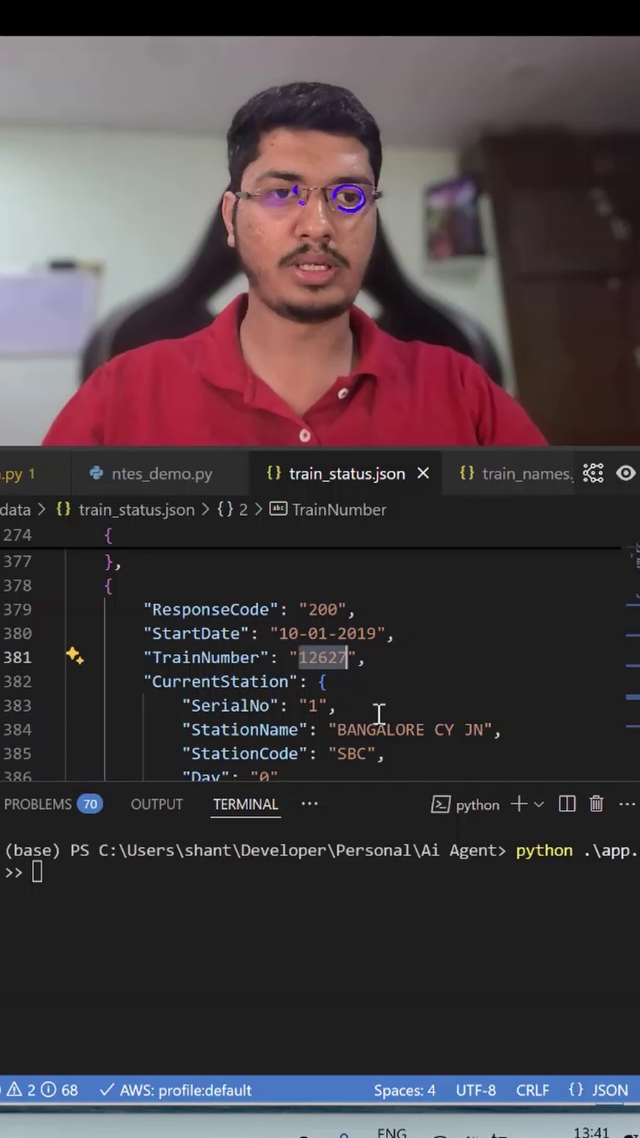
Ask the agent 'what is train running status for 12627' in an enlarged terminal
drag(390, 785, 333, 543)
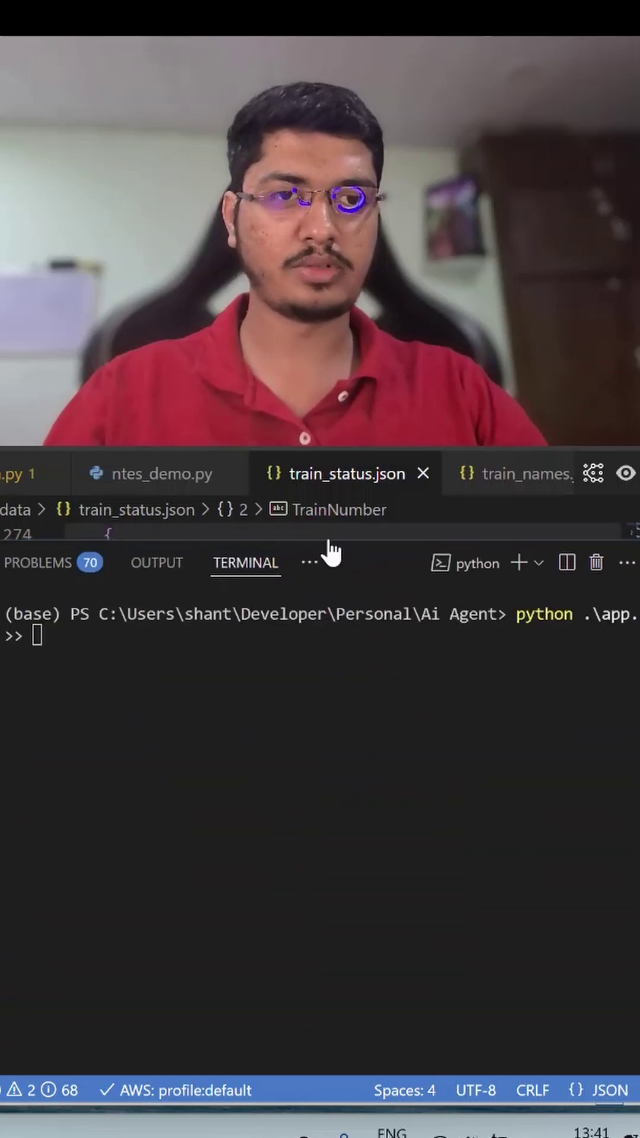
text(what is )
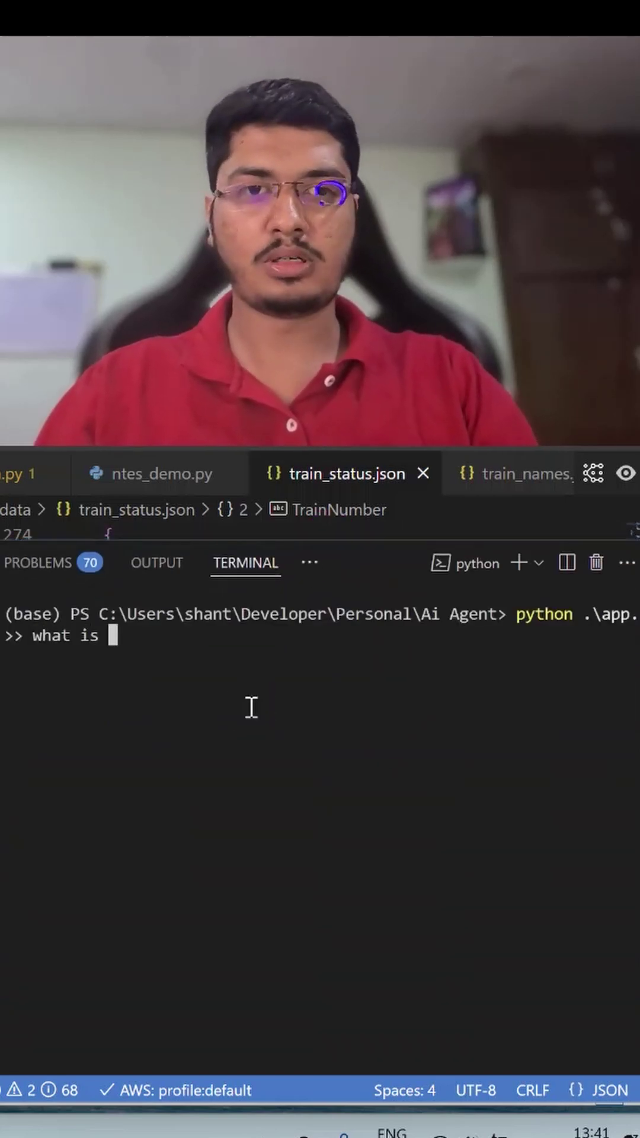
text(train running syay)
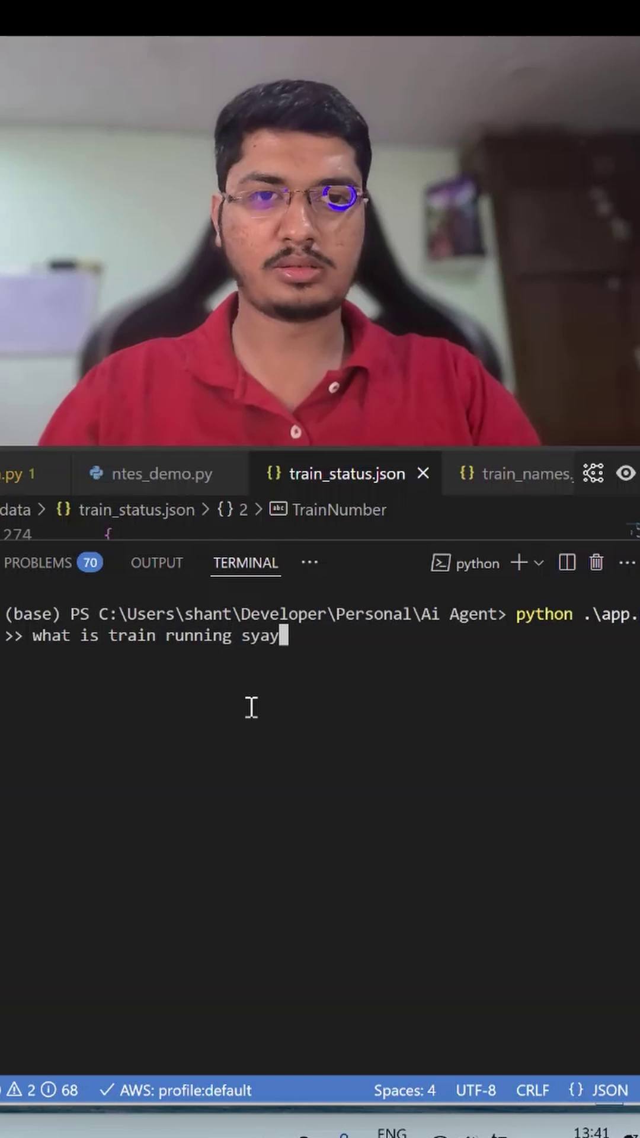
text(i)
key(BackSpace)
key(BackSpace)
key(BackSpace)
text(t)
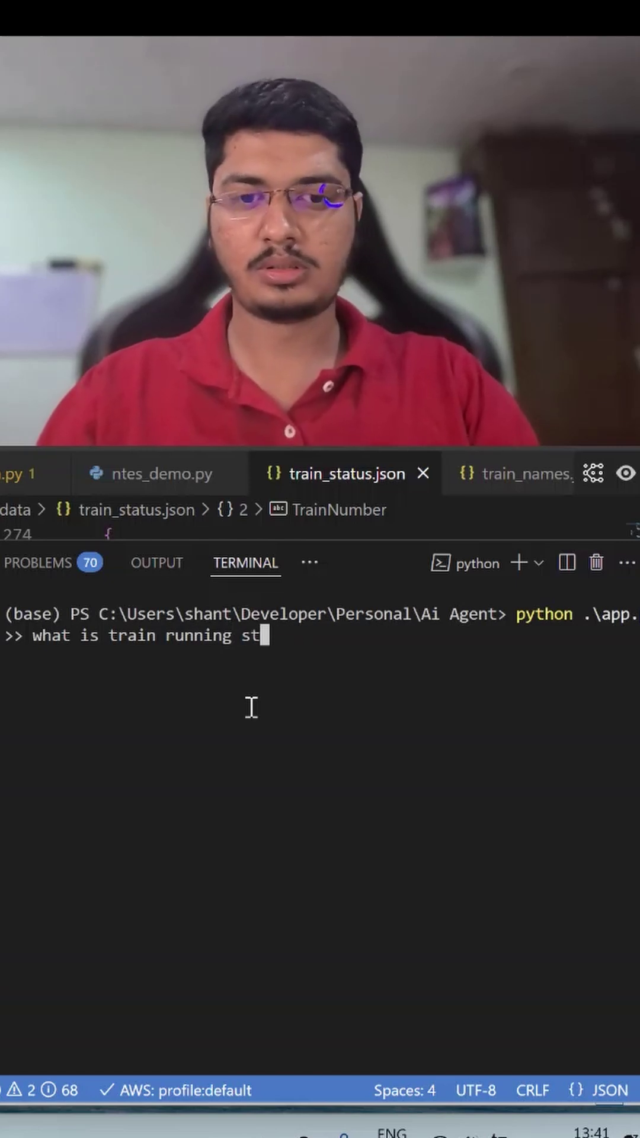
text(atus for 12627)
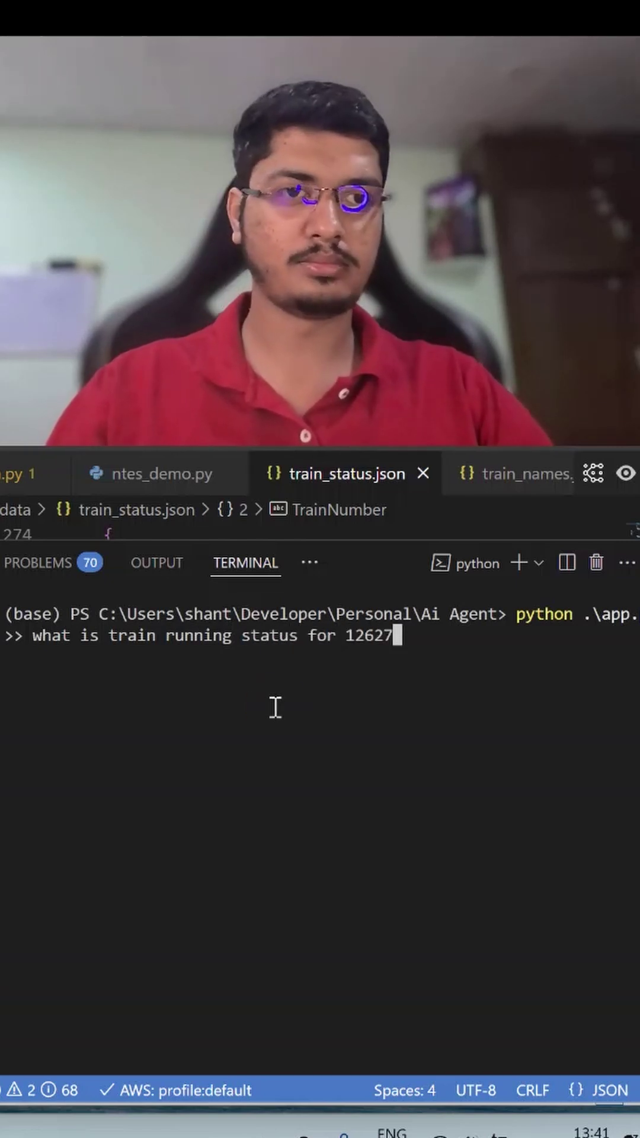
key(Return)
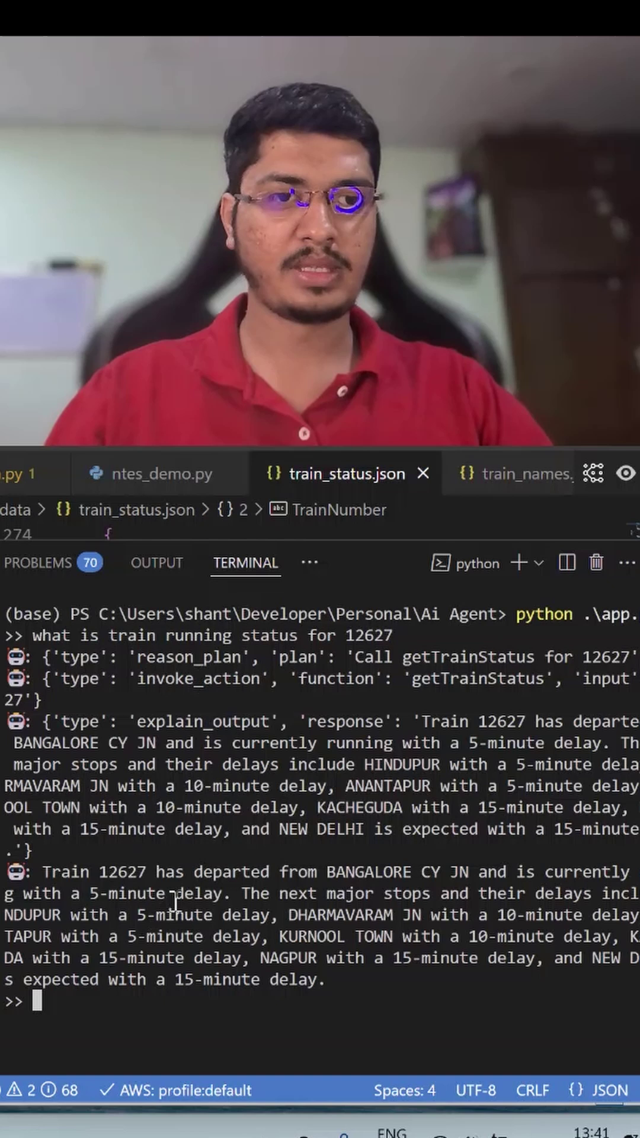
Highlight the agent's five-minutes-late answer and shrink the terminal to show 12627's JSON record
mouse_move(40, 872)
mouse_down()
mouse_move(228, 909)
mouse_move(333, 965)
mouse_up()
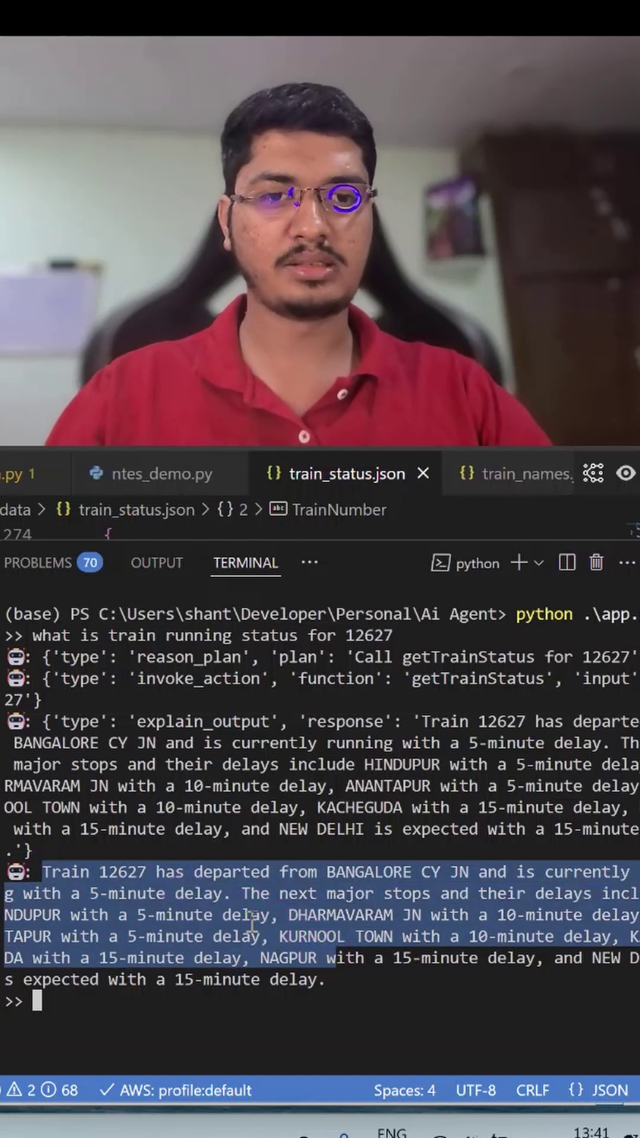
click(293, 898)
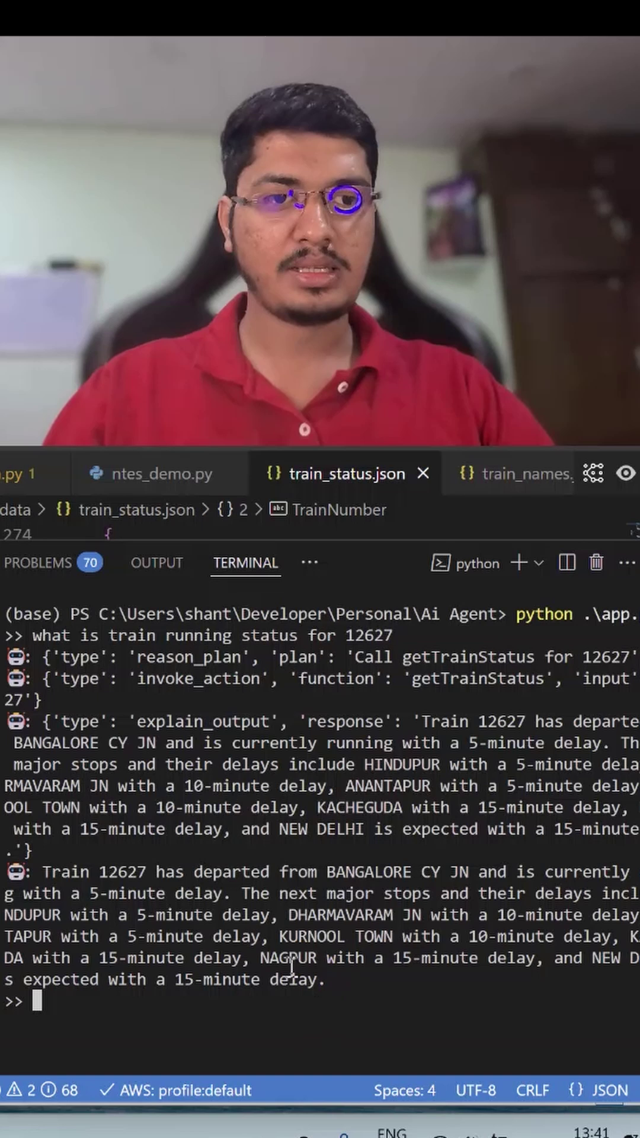
drag(44, 871, 360, 994)
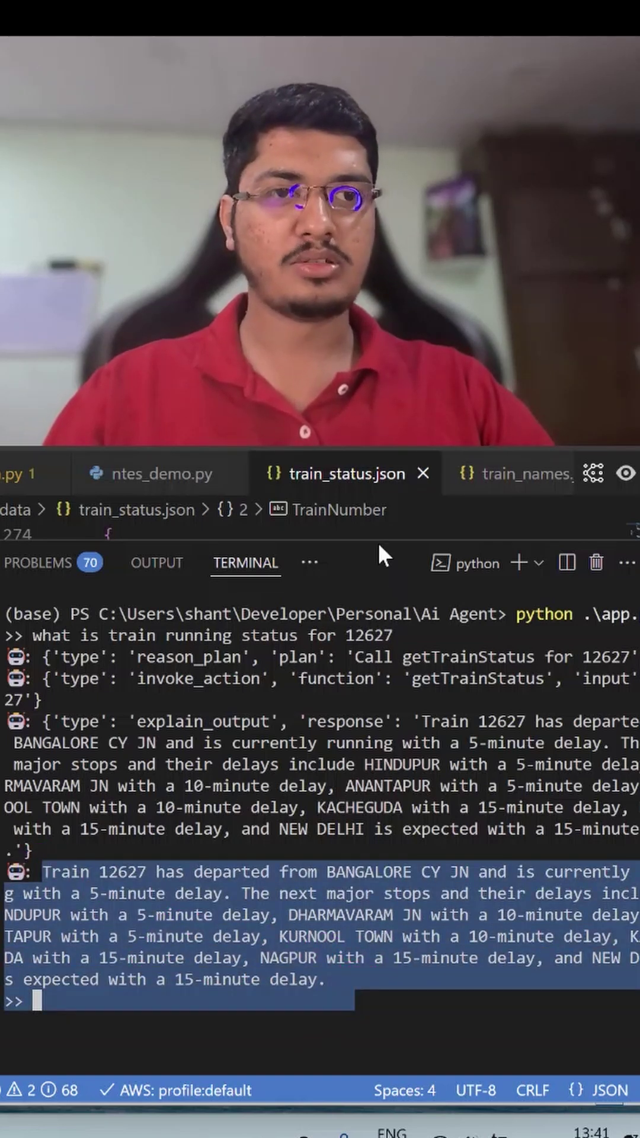
drag(378, 560, 333, 849)
Inspect train 12627's CurrentStation and TrainRoute entries, with the terminal panel enlarged
click(327, 684)
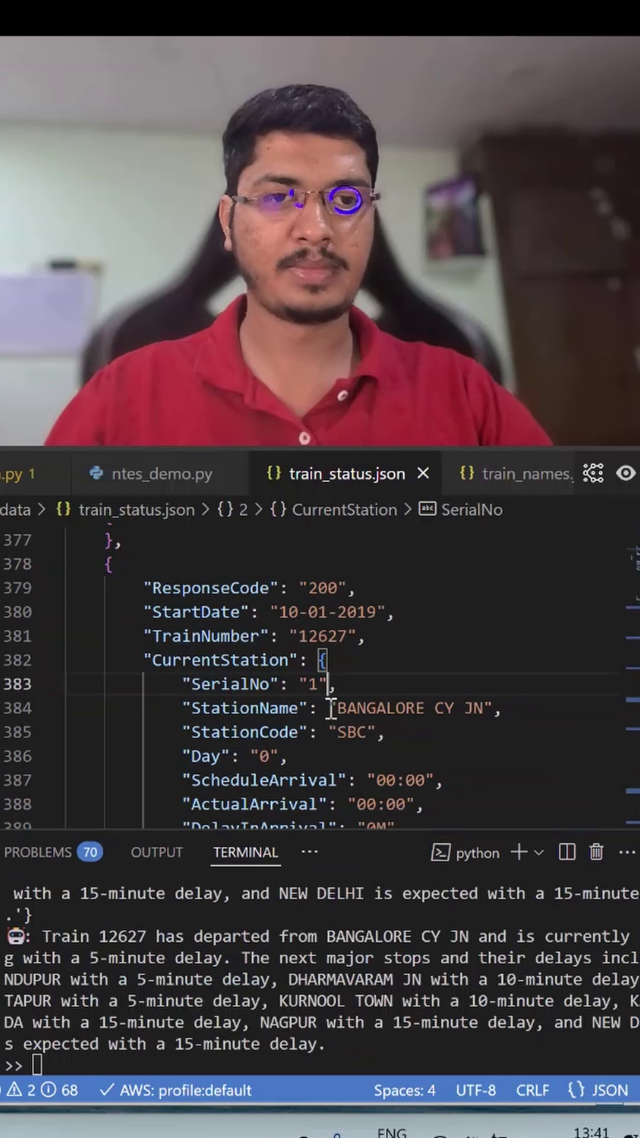
scroll(331, 707, down, 1)
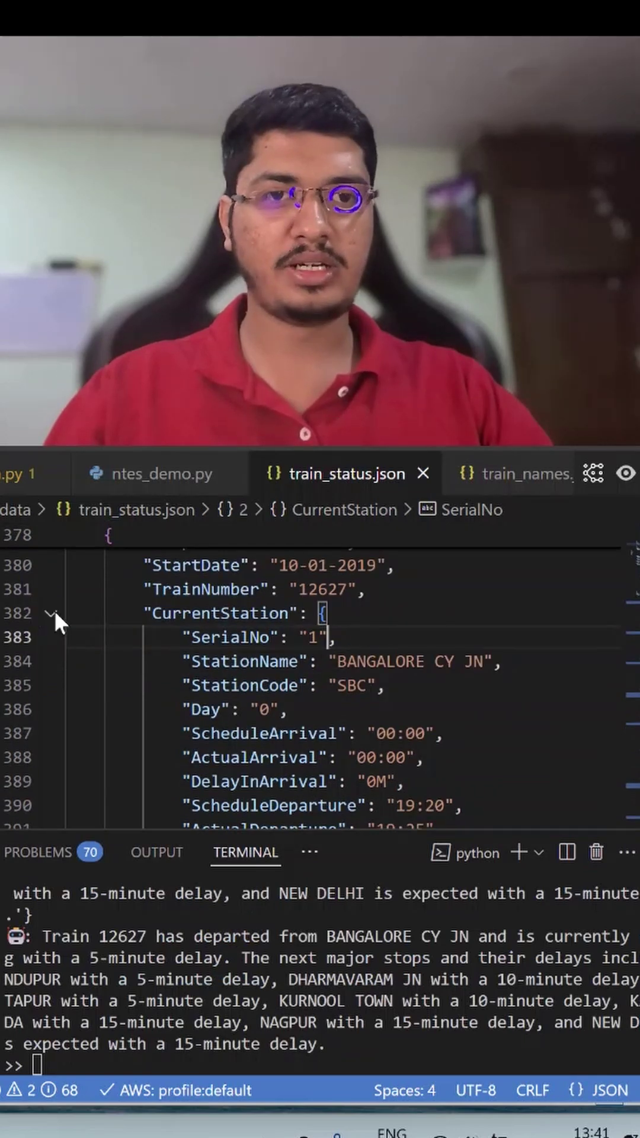
click(54, 613)
scroll(320, 676, down, 3)
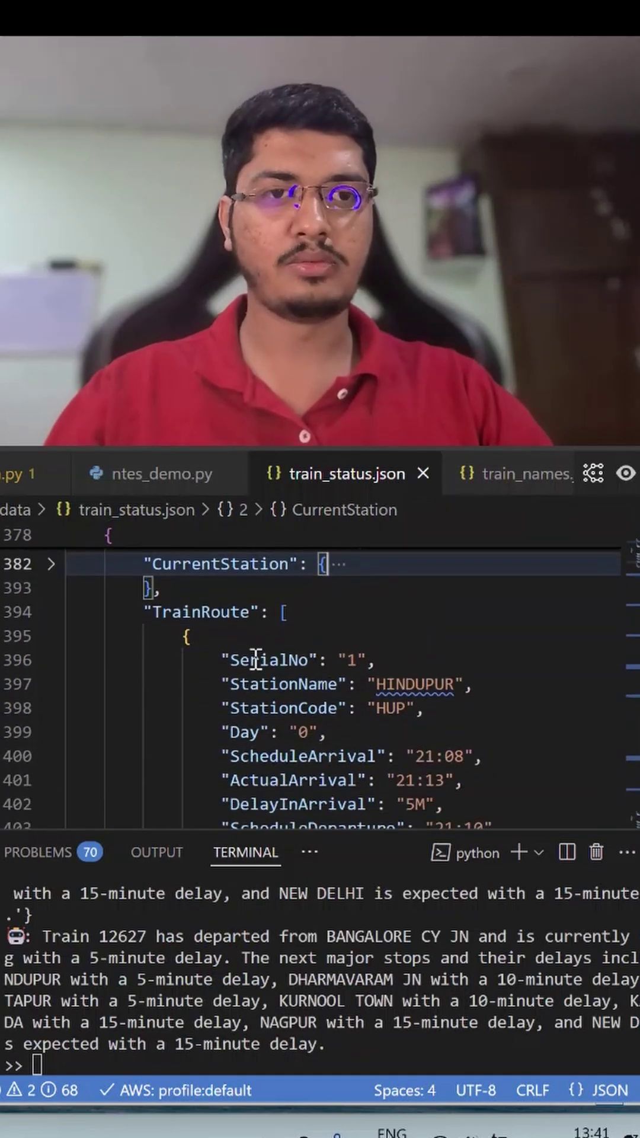
double_click(159, 613)
scroll(268, 648, up, 1)
double_click(224, 627)
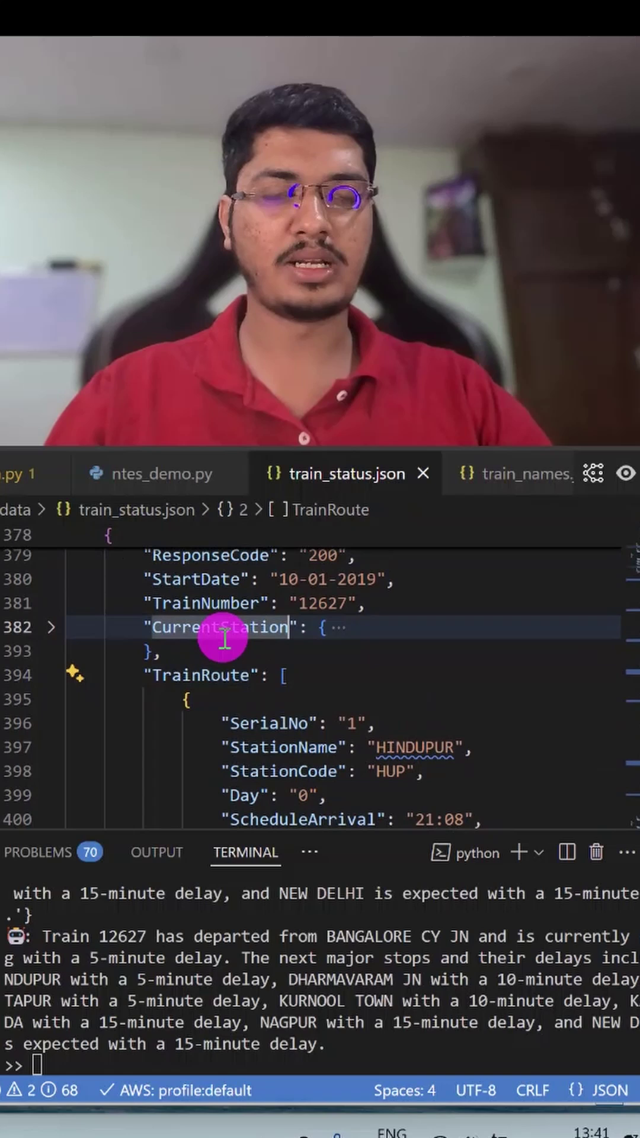
drag(336, 838, 274, 623)
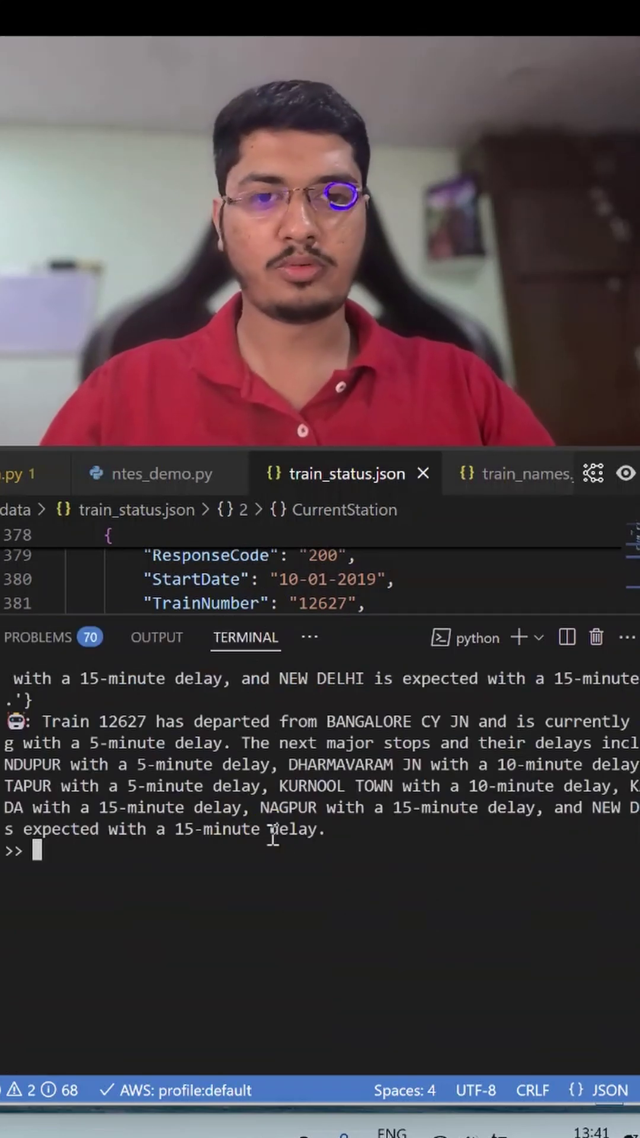
text(get train)
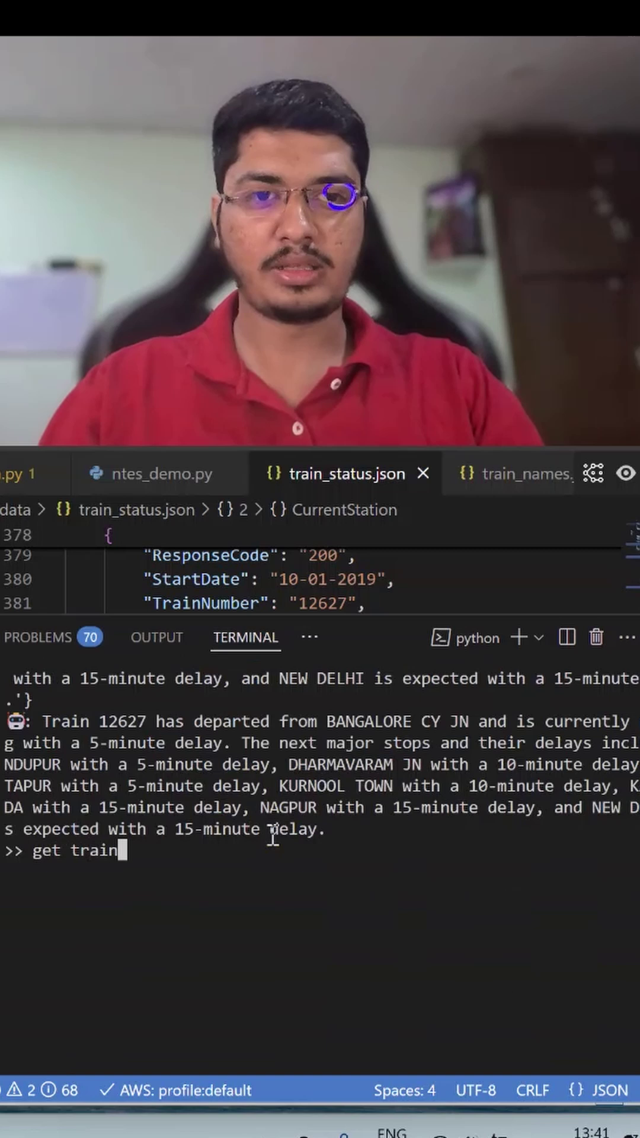
text( running status fo)
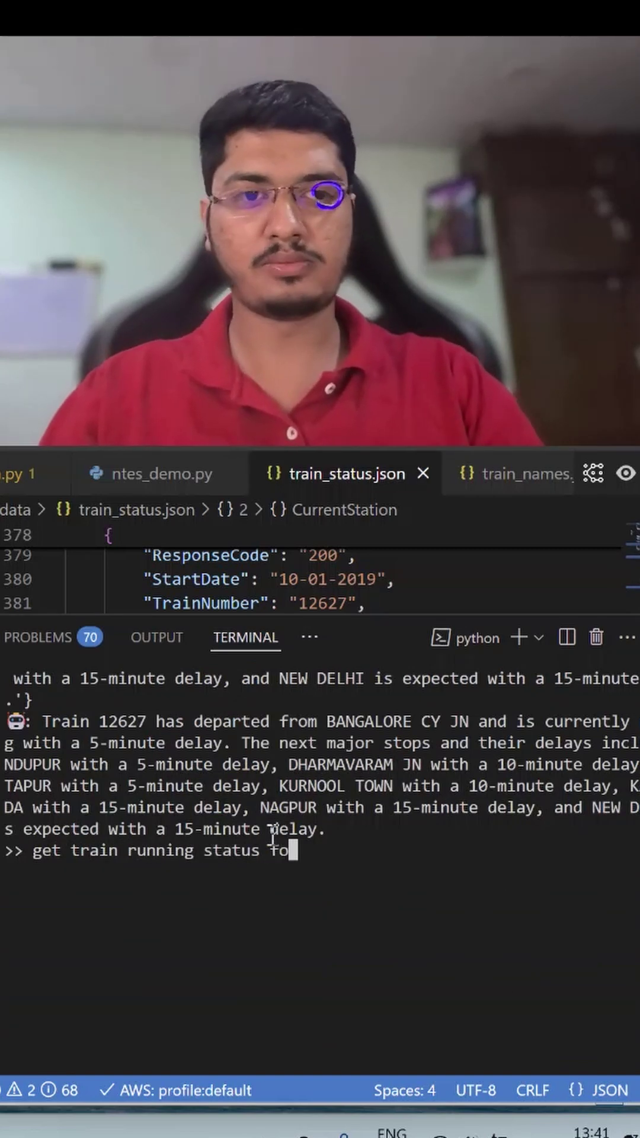
text(r)
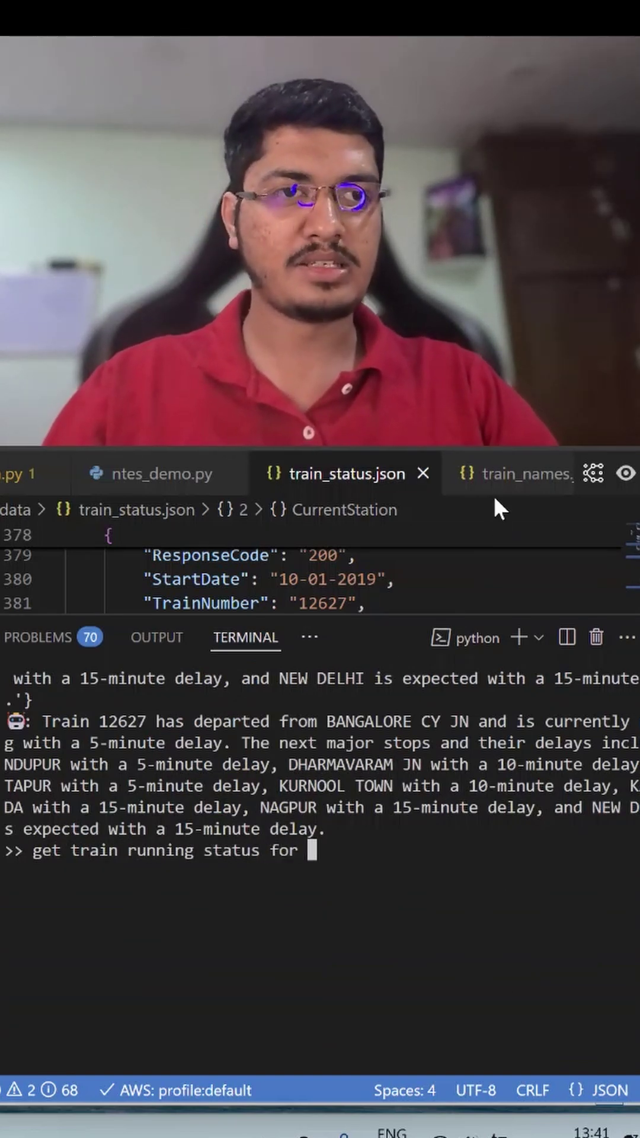
Copy 'Karnataka Express' from train_names.json into the terminal status query and submit it
click(516, 473)
scroll(344, 579, down, 2)
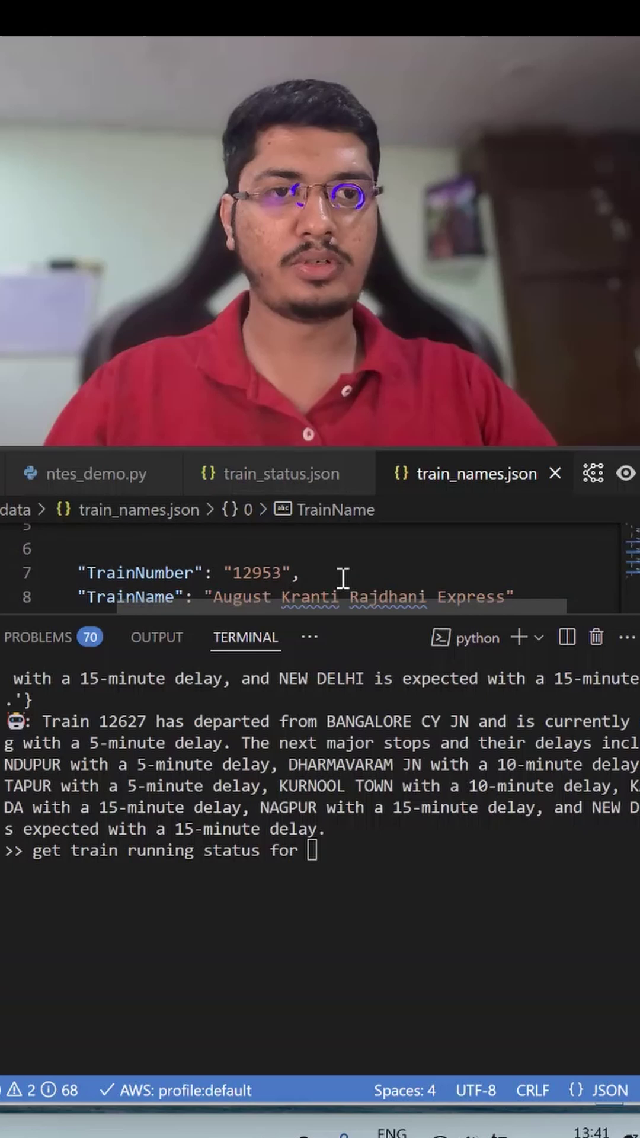
scroll(344, 579, down, 2)
scroll(343, 579, down, 2)
double_click(253, 572)
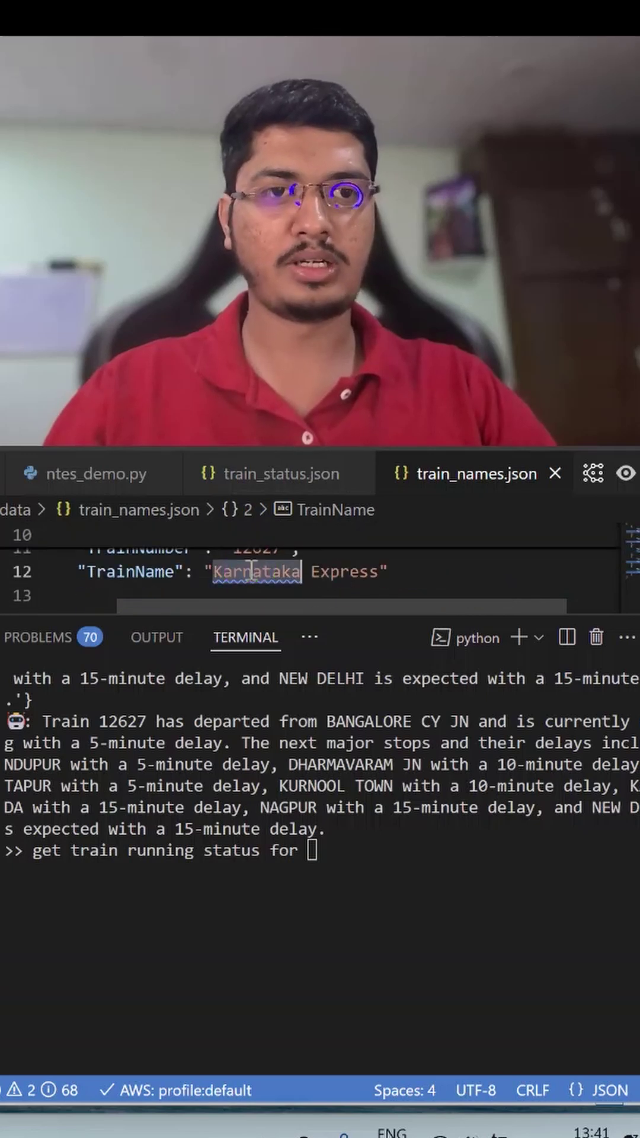
key(ctrl+c)
click(382, 926)
key(ctrl+v)
key(Return)
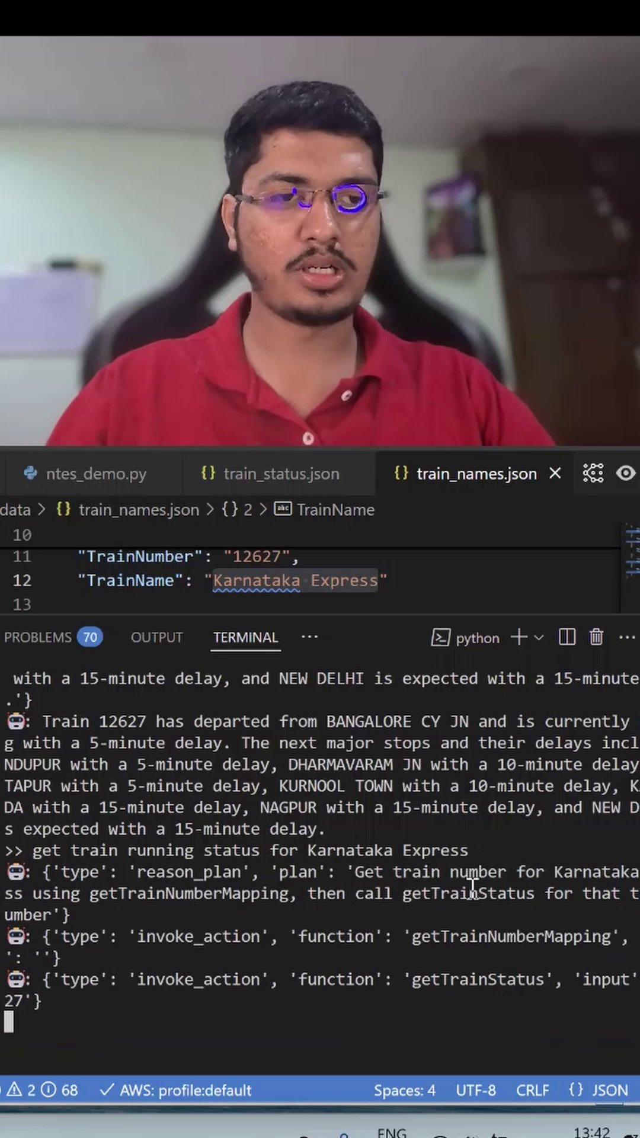
scroll(446, 782, up, 1)
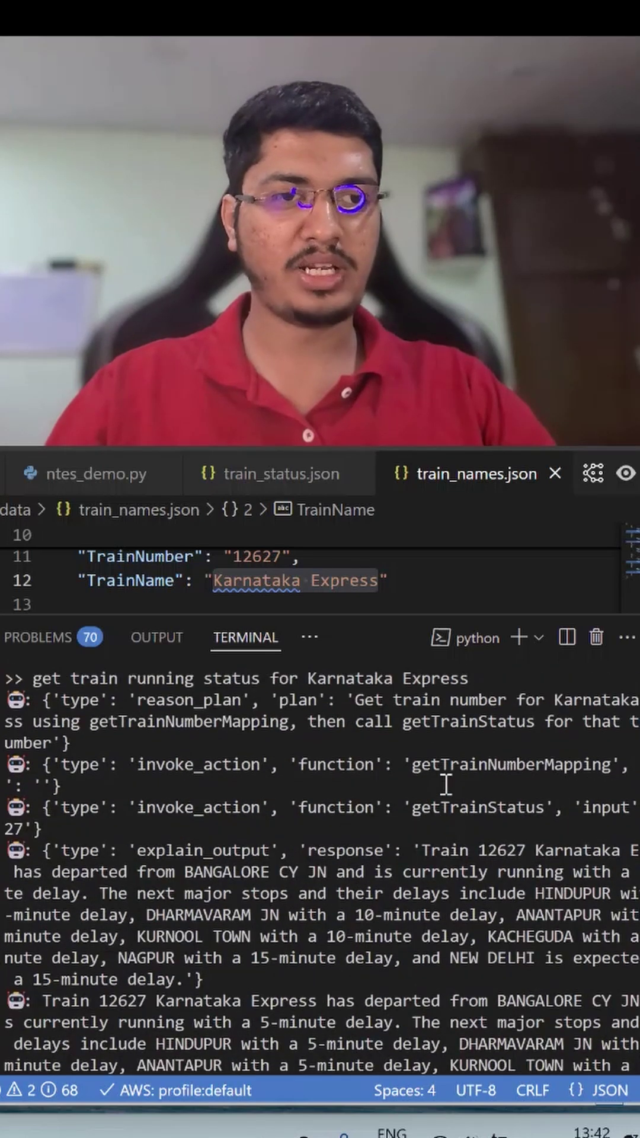
scroll(446, 783, down, 1)
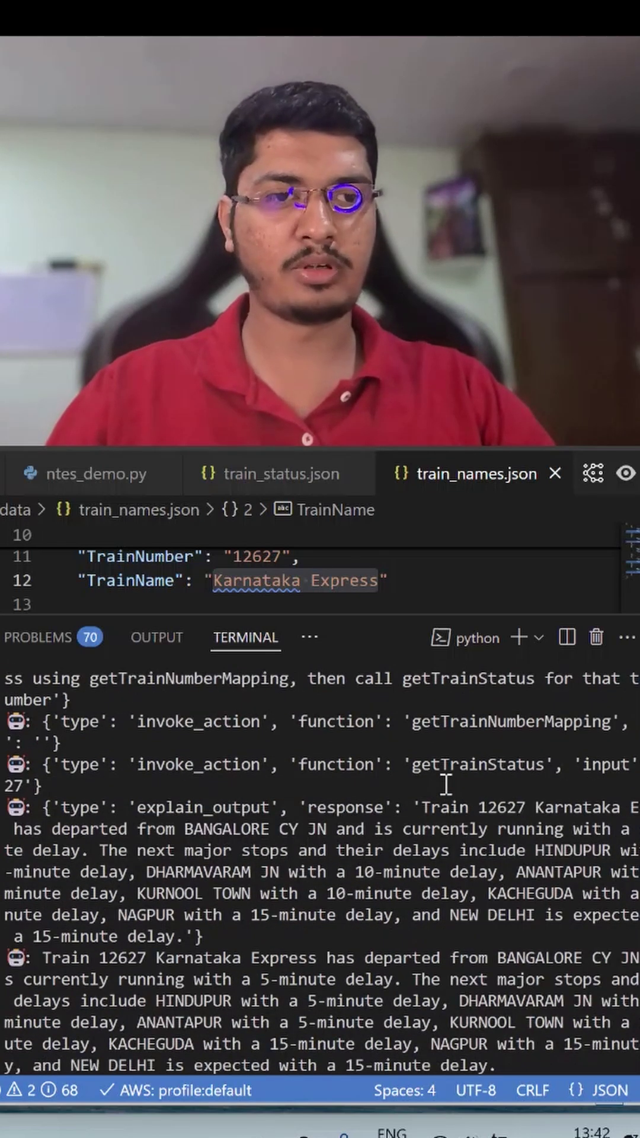
scroll(446, 782, down, 1)
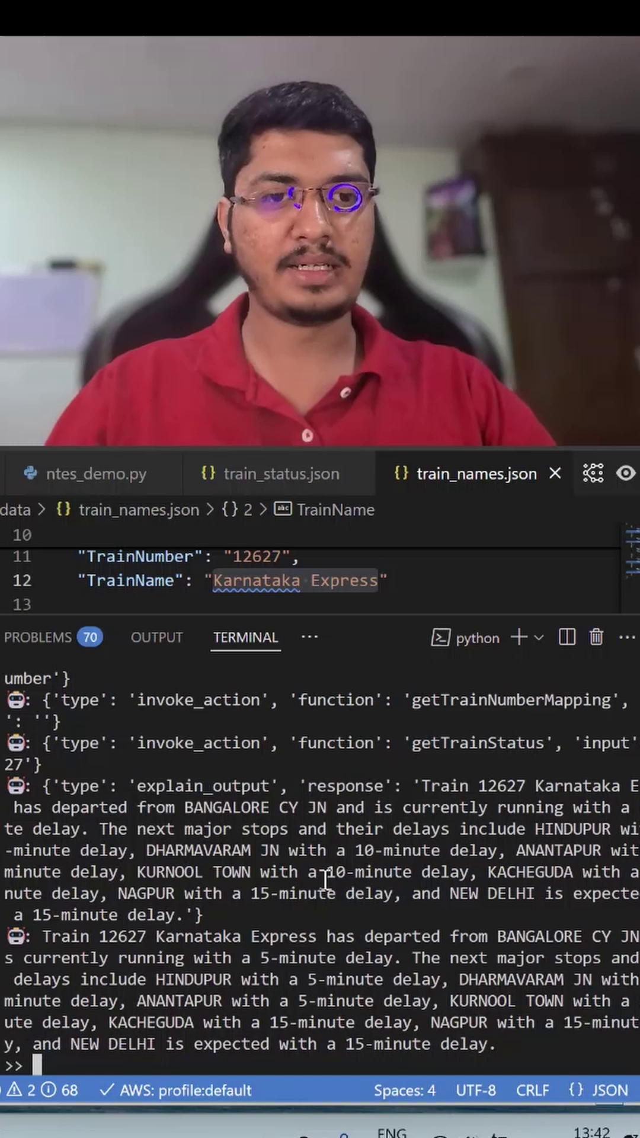
Highlight the final answer reporting Karnataka Express 12627 running five minutes late
drag(44, 930, 382, 979)
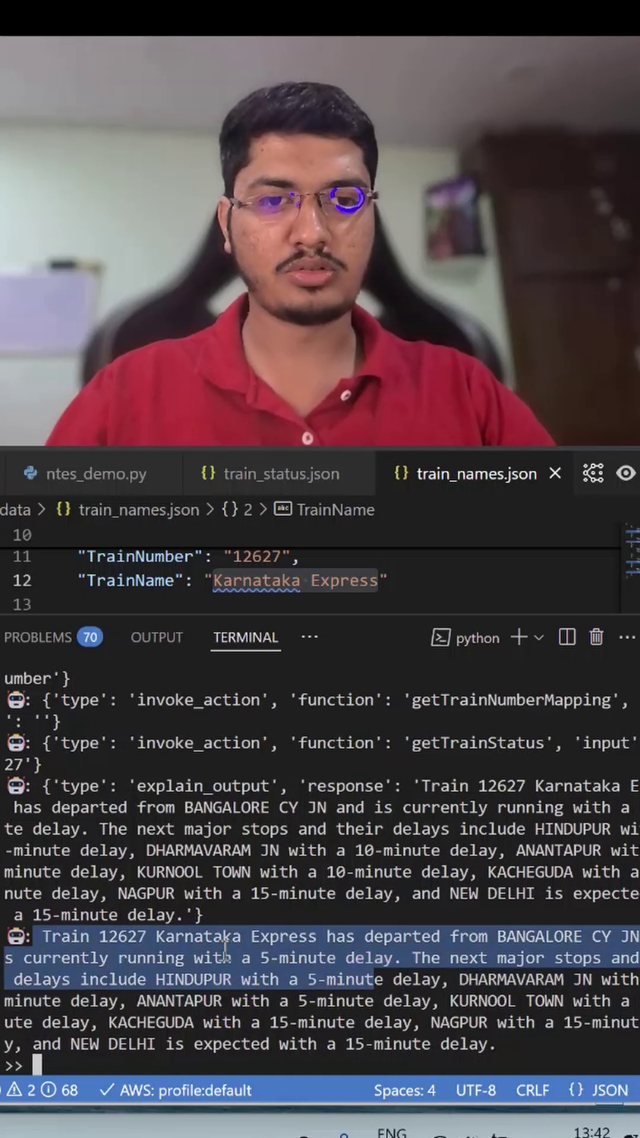
click(127, 941)
double_click(197, 936)
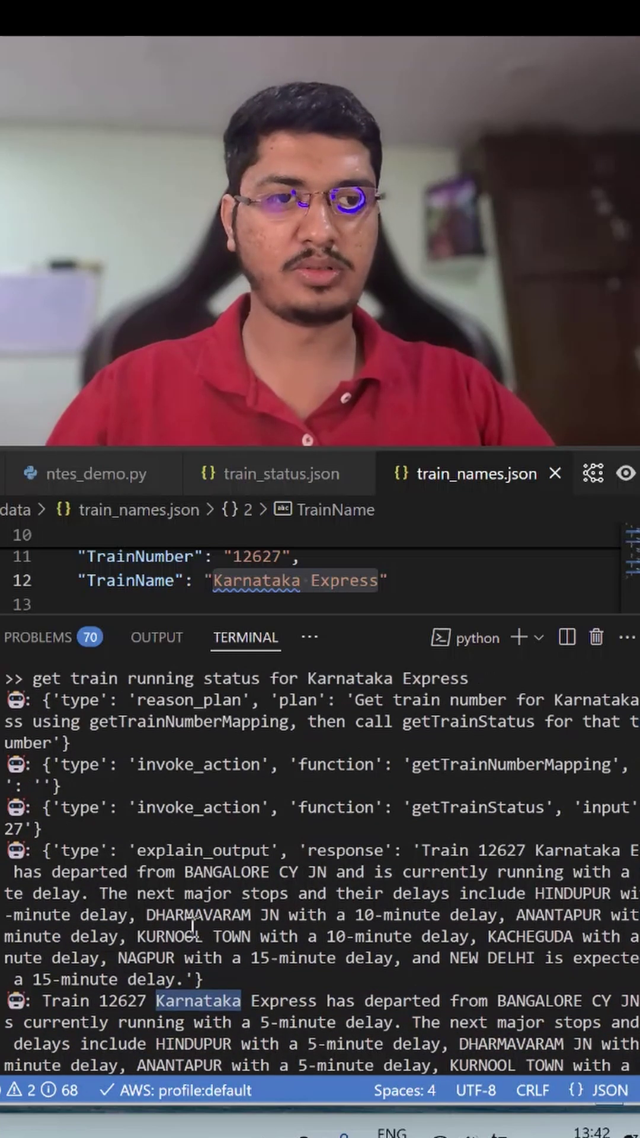
scroll(267, 889, up, 2)
double_click(12, 851)
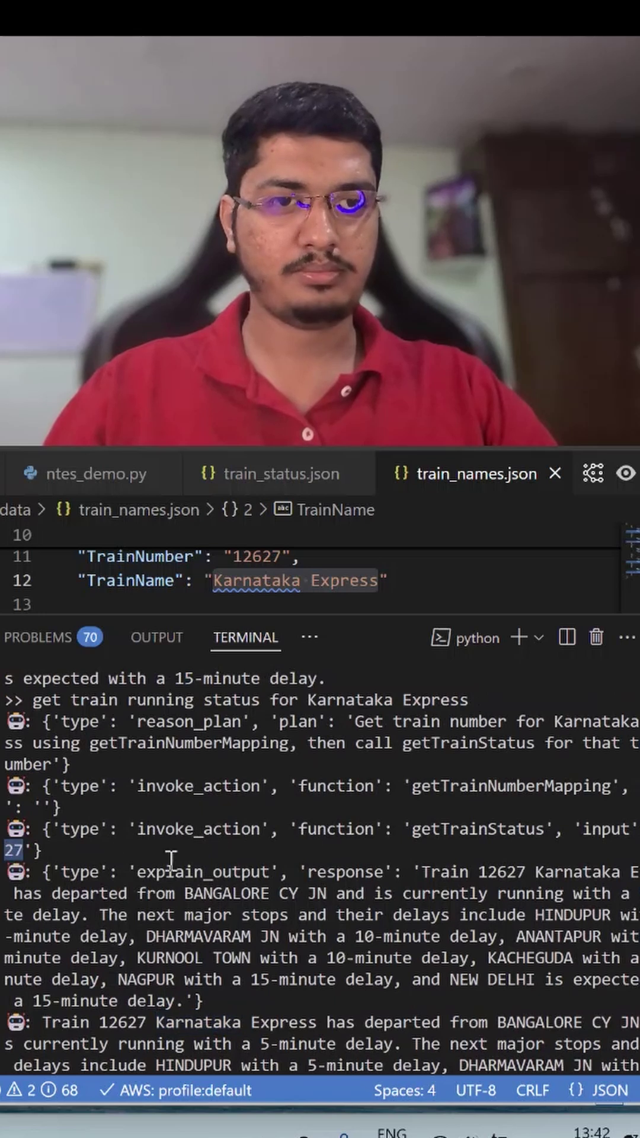
scroll(271, 784, up, 1)
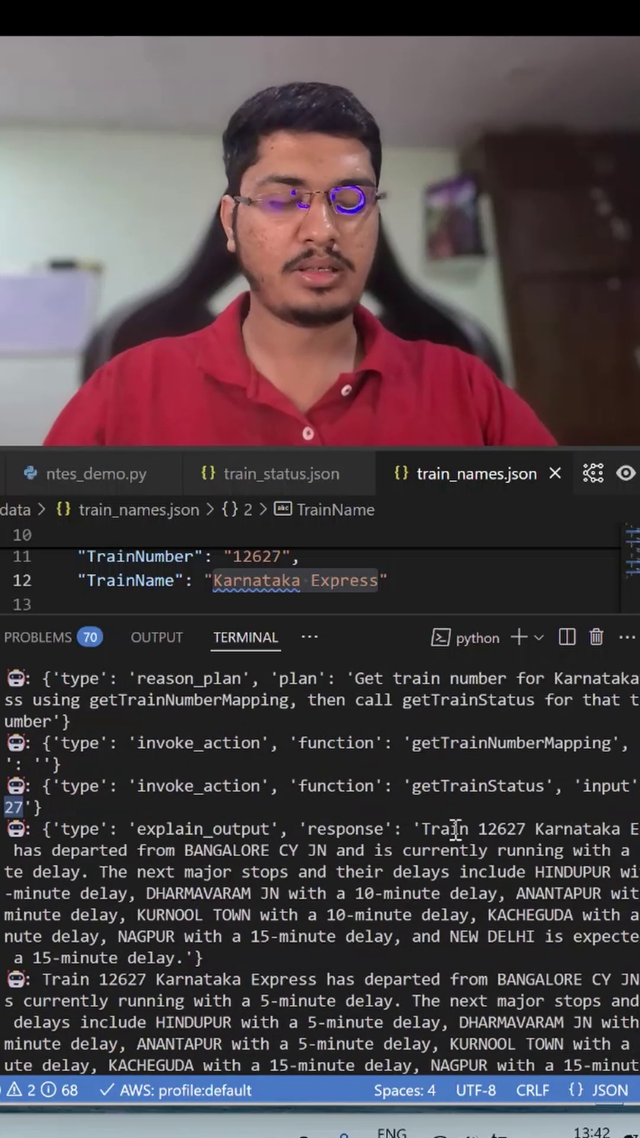
scroll(451, 794, down, 3)
drag(45, 936, 506, 1045)
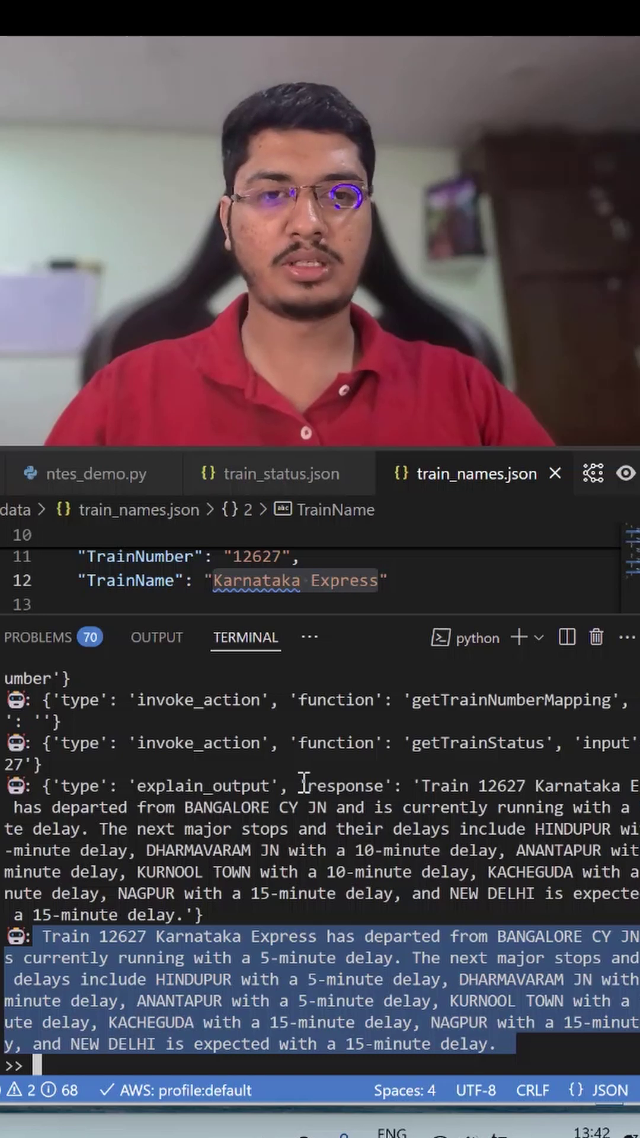
scroll(302, 783, up, 1)
scroll(303, 782, down, 1)
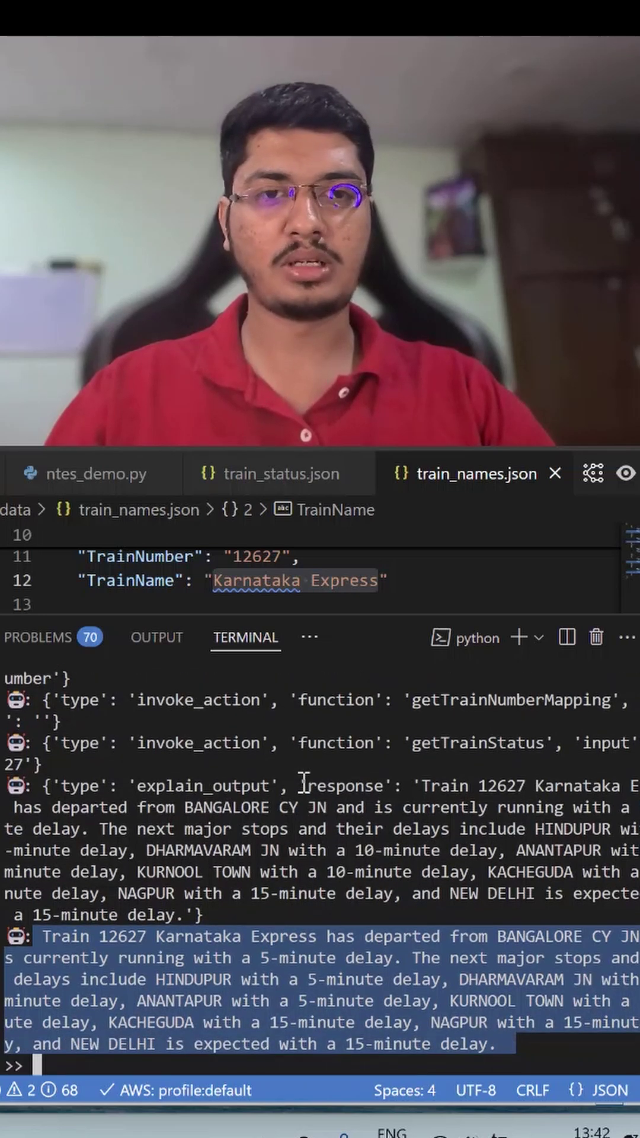